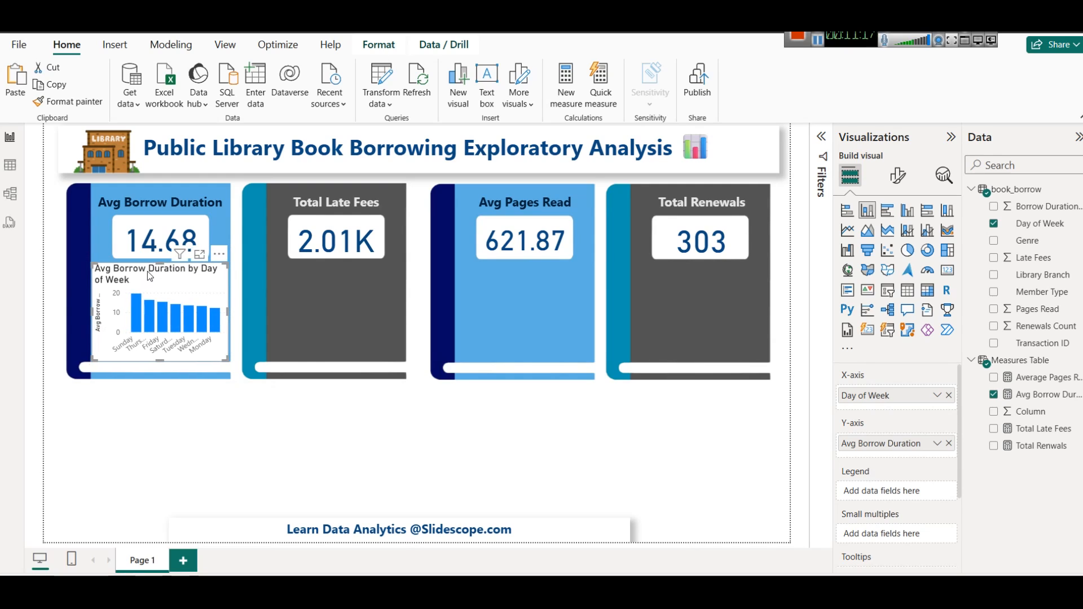
- Center the title of the Avg Borrow Duration by Day of Week chart
left_click(230, 460)
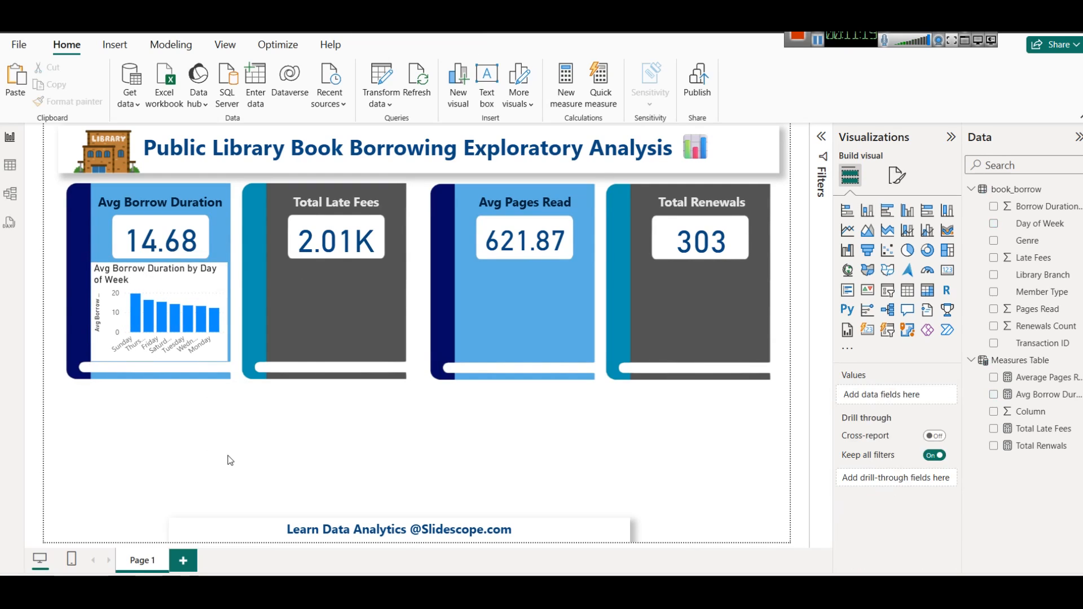
left_click(145, 272)
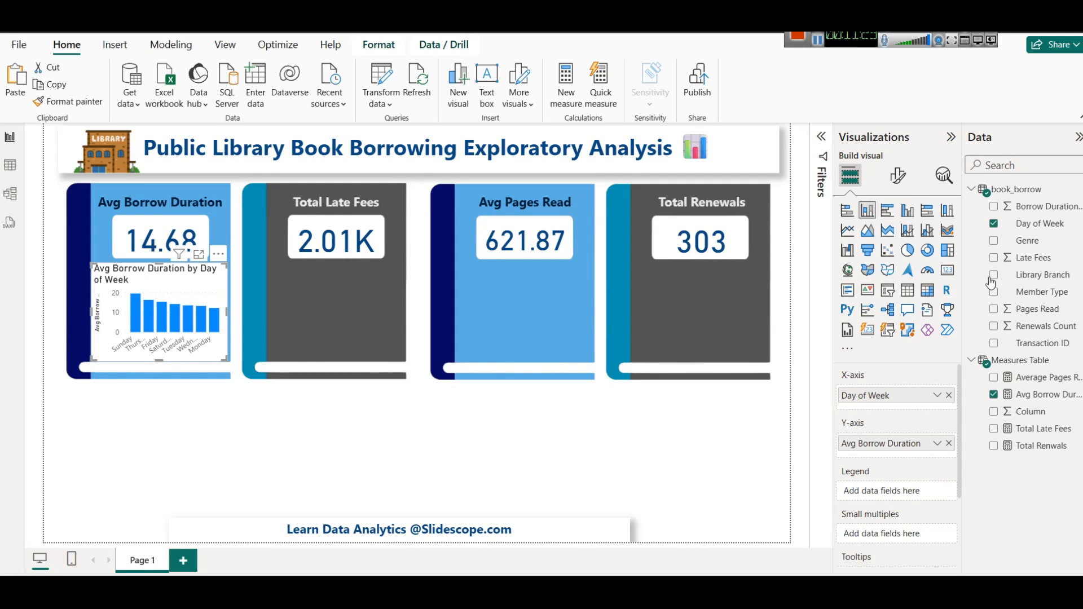
left_click(902, 186)
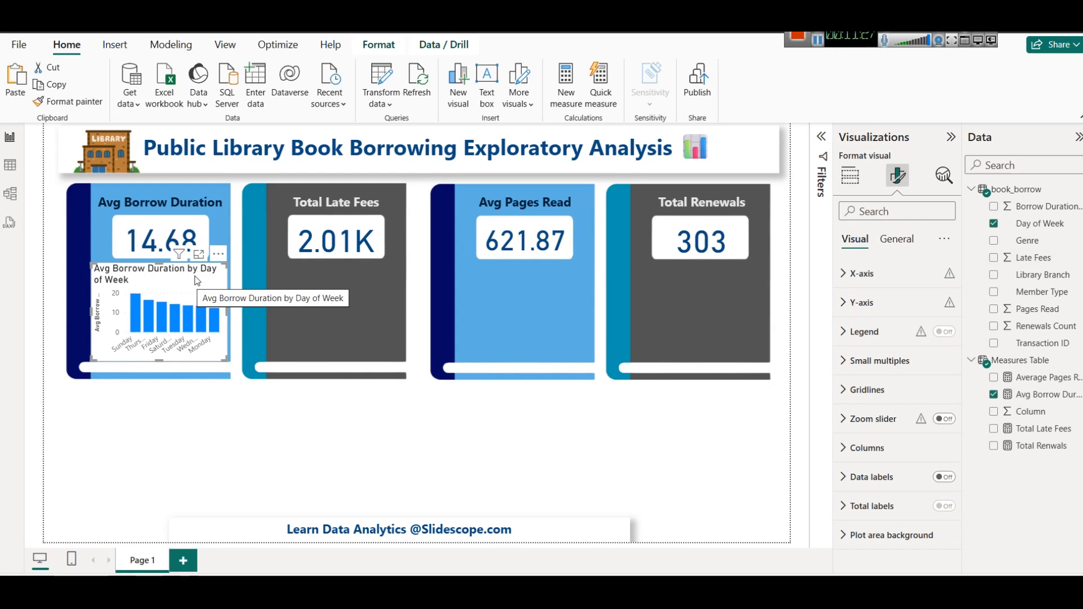
left_click(897, 239)
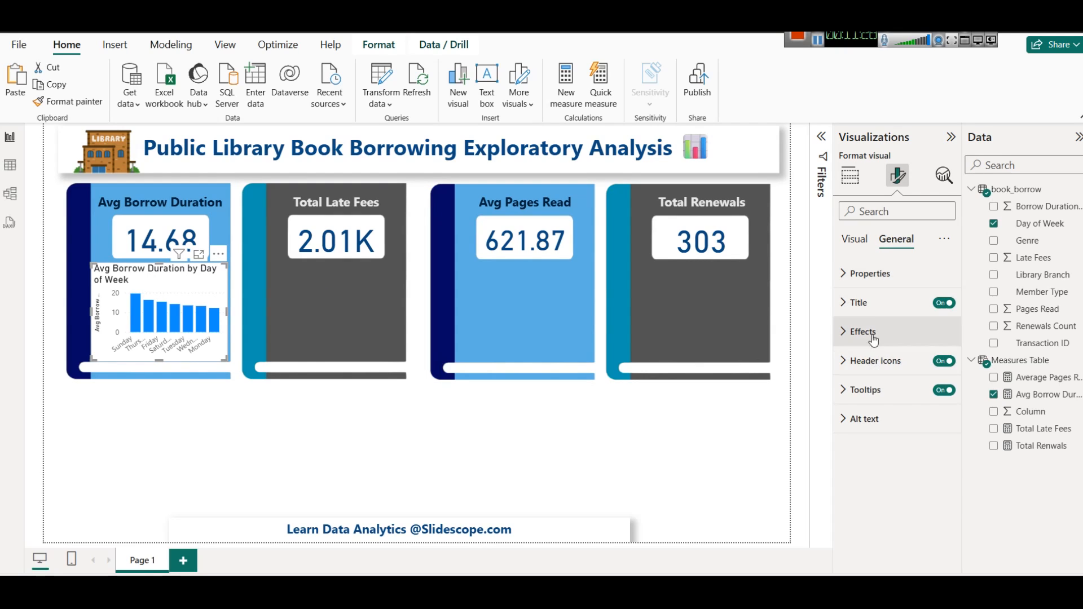
left_click(858, 302)
scroll(915, 449, "down", 3)
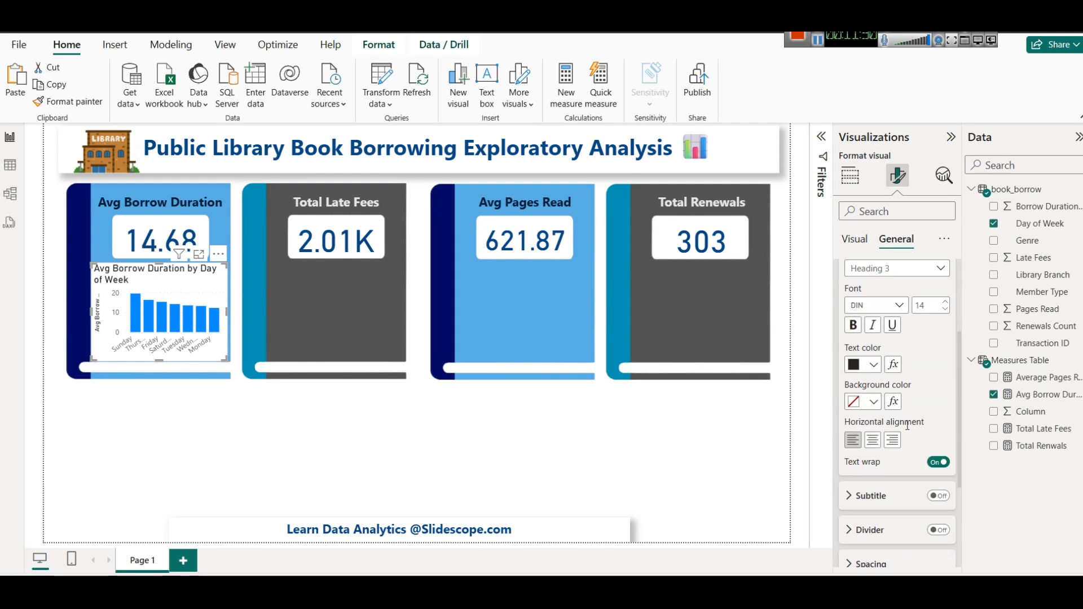
left_click(873, 441)
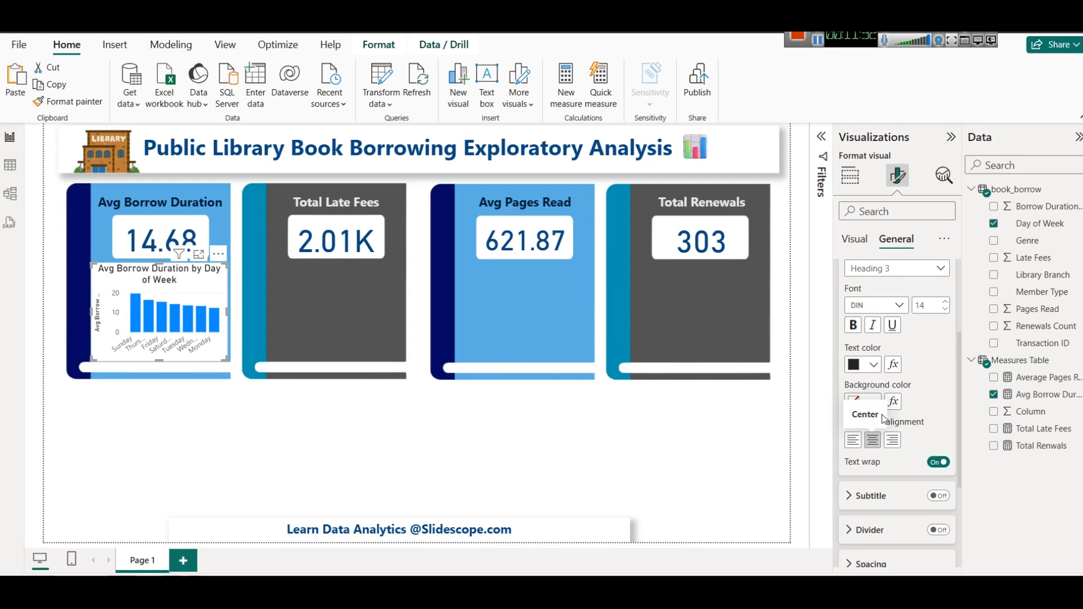
- Format the chart title with font size 13, a dark brown text color and bold
left_click(946, 310)
left_click(945, 310)
left_click(946, 304)
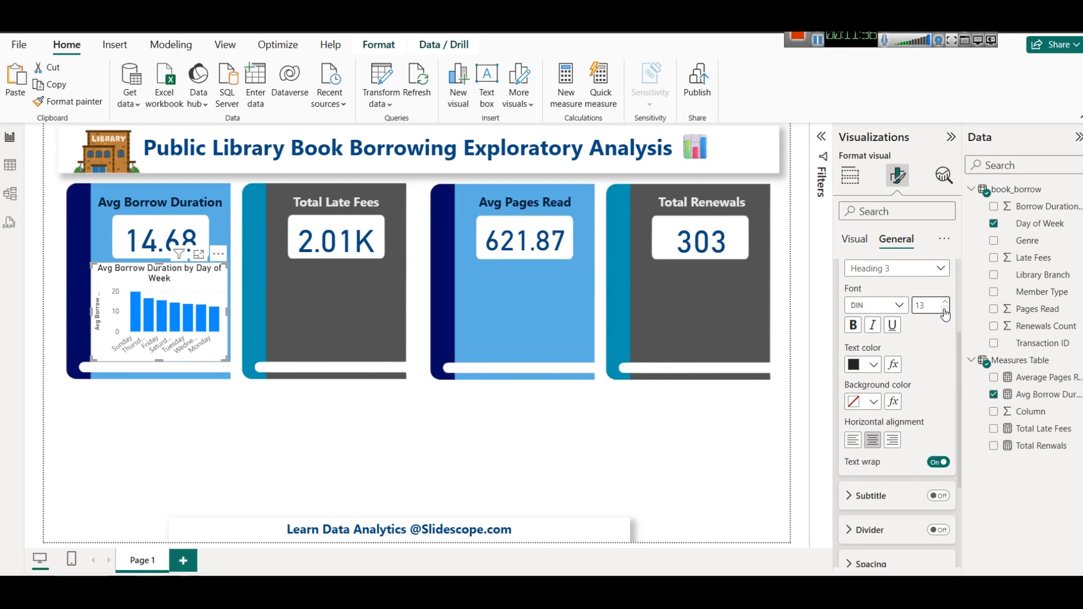
left_click(859, 366)
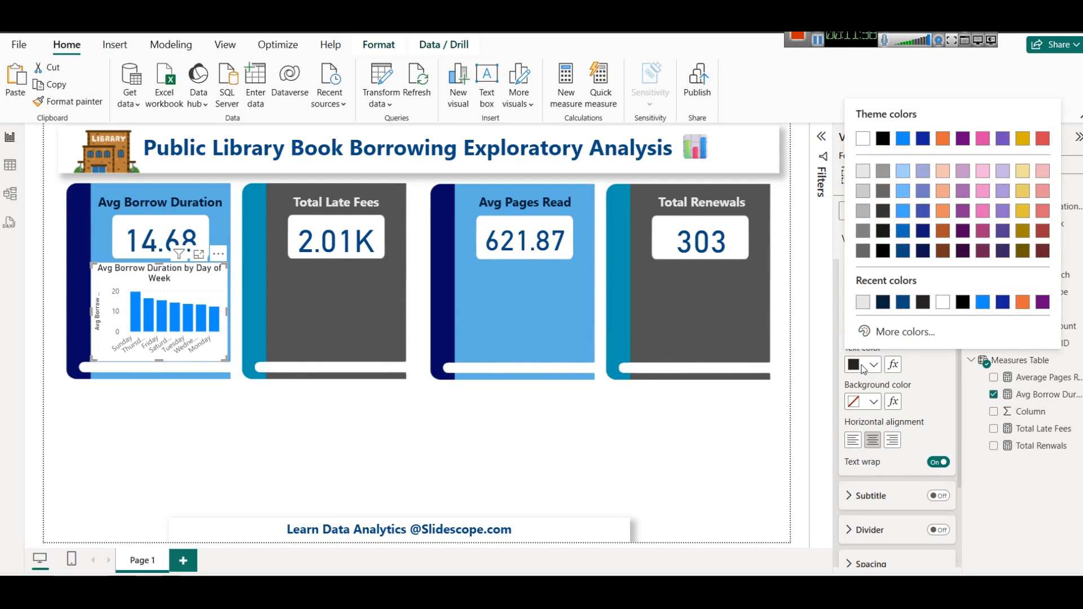
left_click(940, 254)
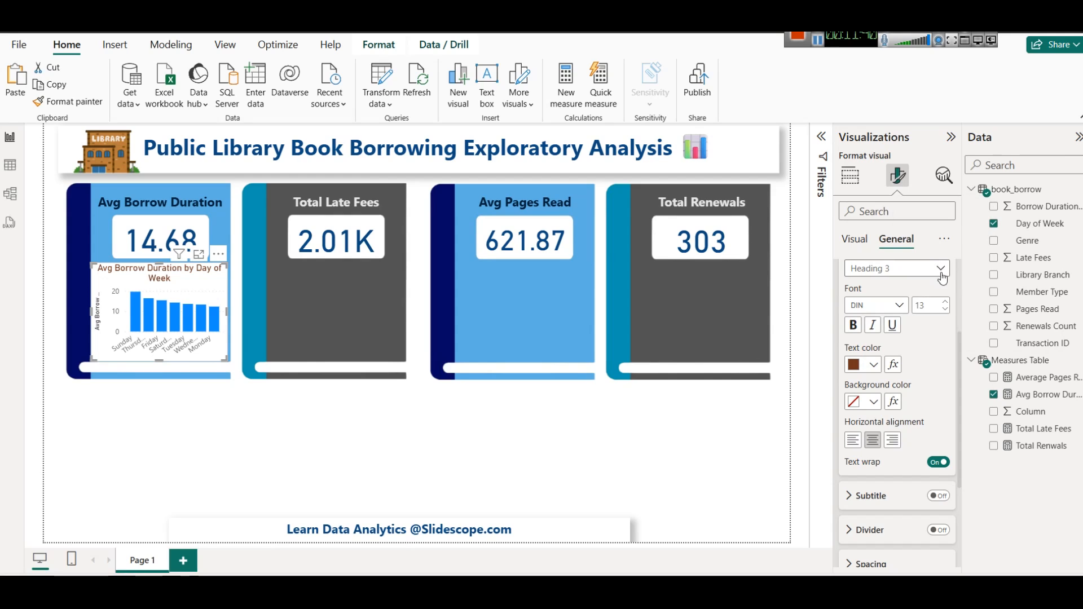
left_click(853, 327)
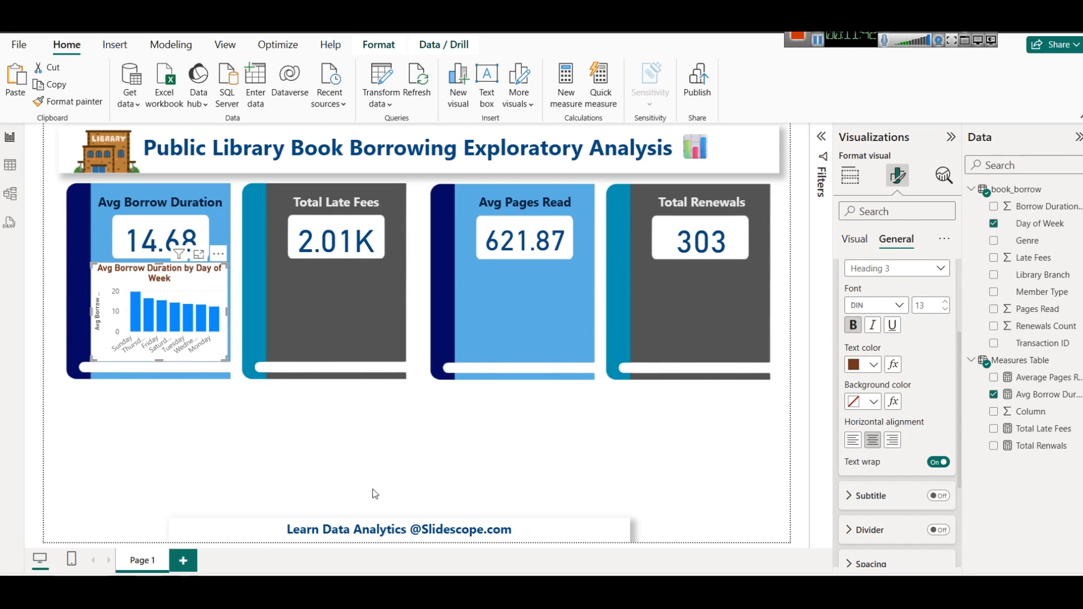
- Nudge the Avg Borrow Duration by Day of Week chart slightly up and to the right inside its book shape
left_click(353, 458)
left_click(218, 300)
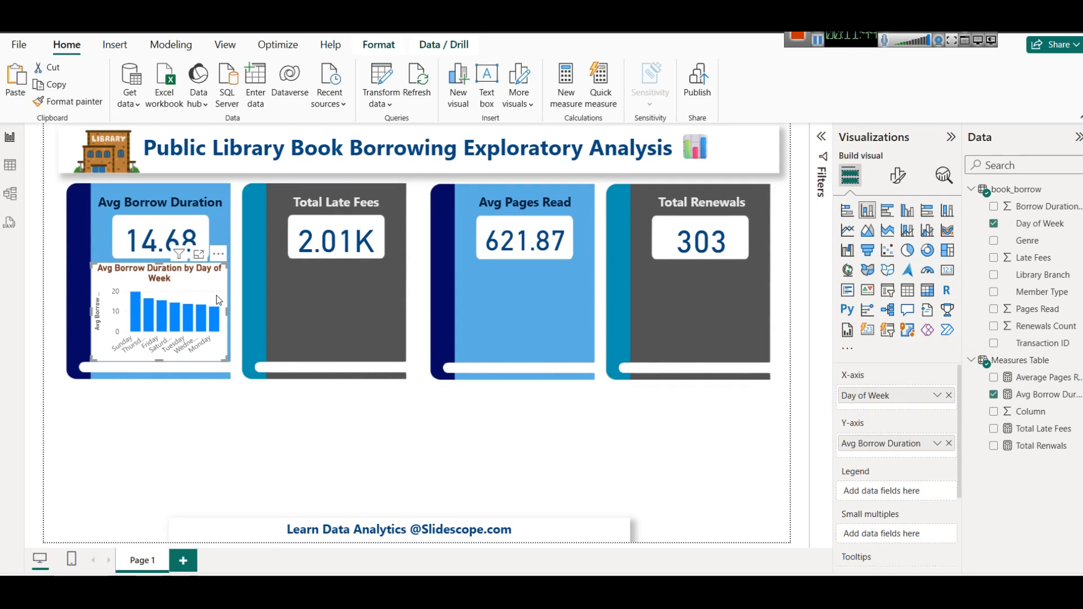
key("Left")
key("Up")
key("Up")
left_click(242, 423)
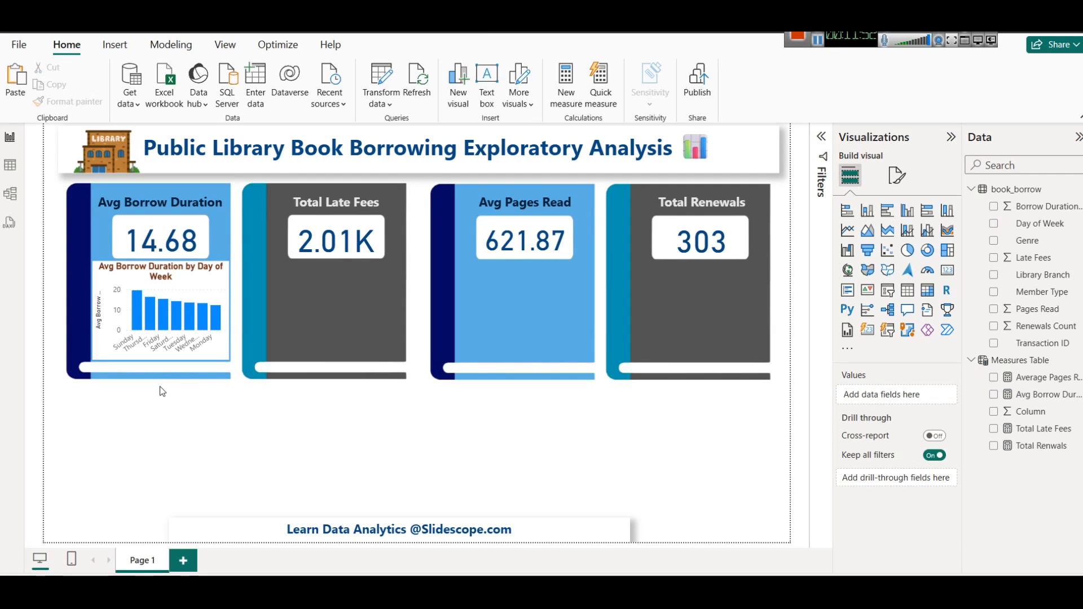
- Try the Borrow Duration column in place of the Avg Borrow Duration measure on the chart's Y-axis
mouse_move(212, 321)
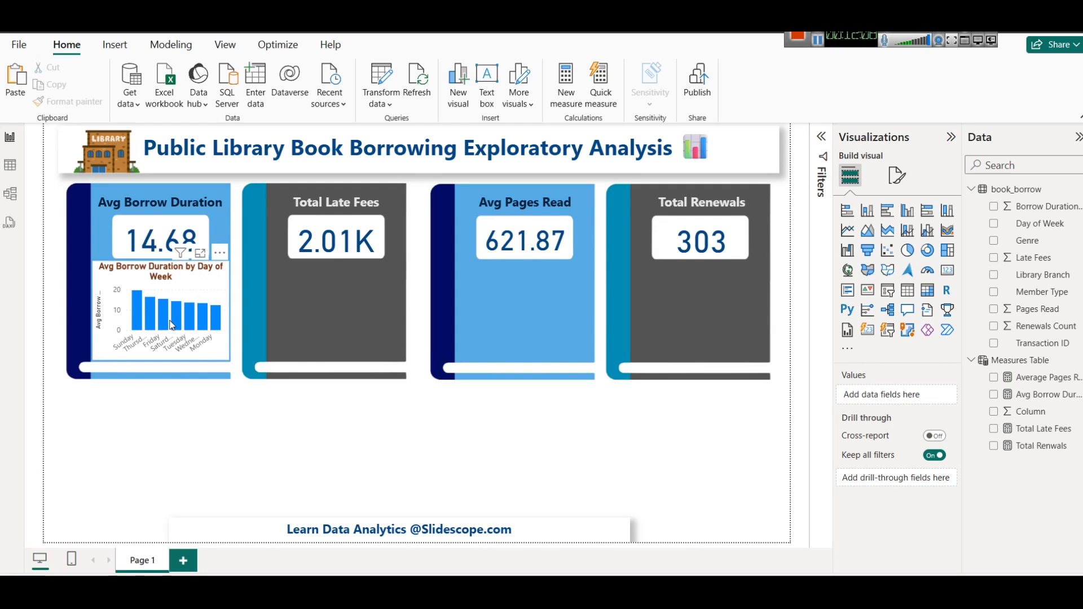
mouse_move(175, 323)
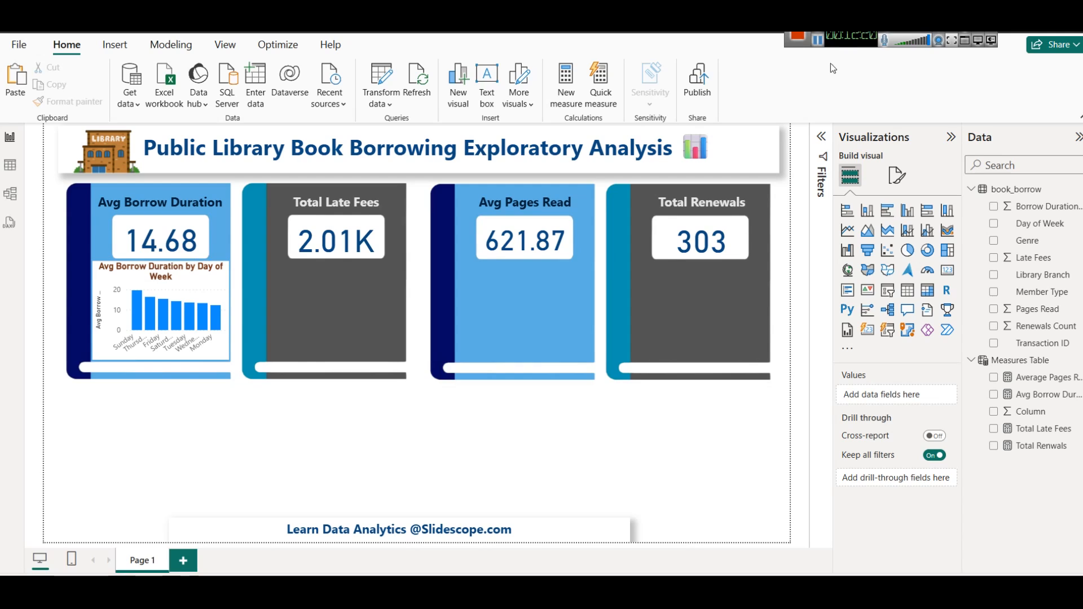
left_click(185, 285)
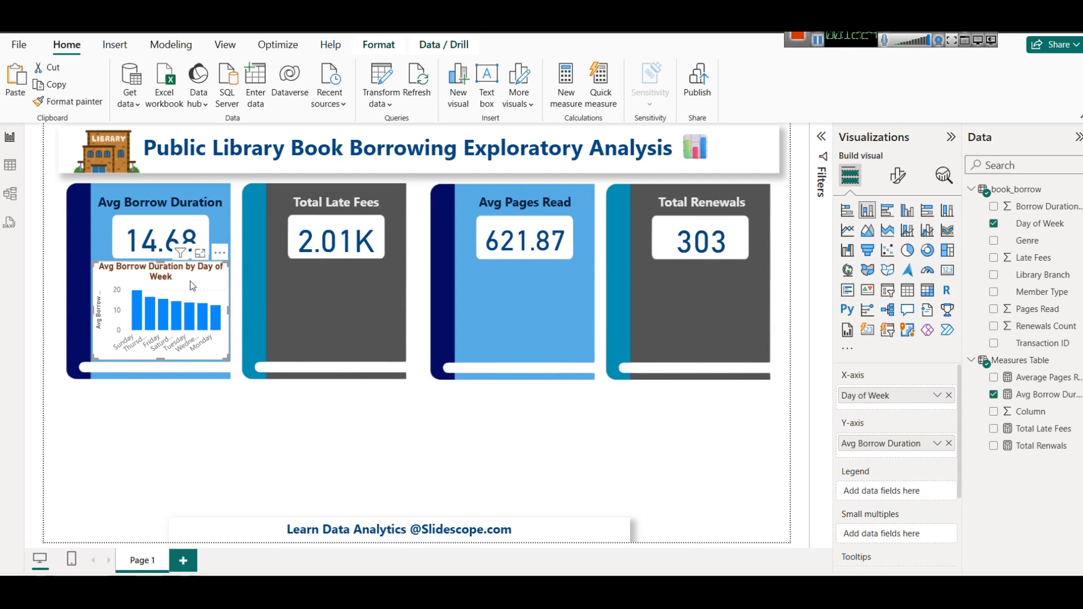
left_click(949, 443)
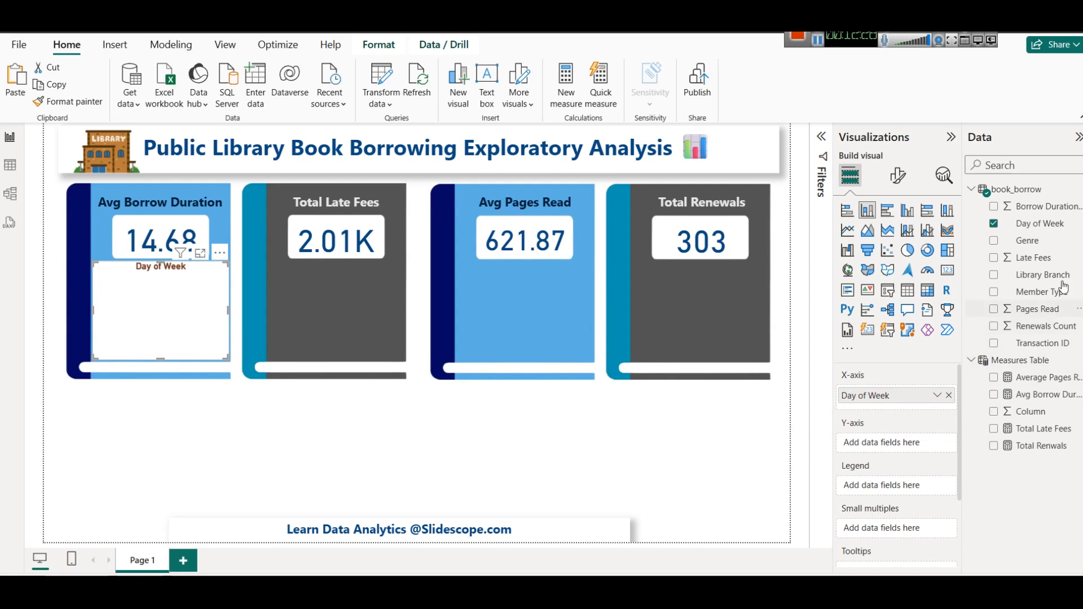
left_click_drag(1048, 207, 900, 440)
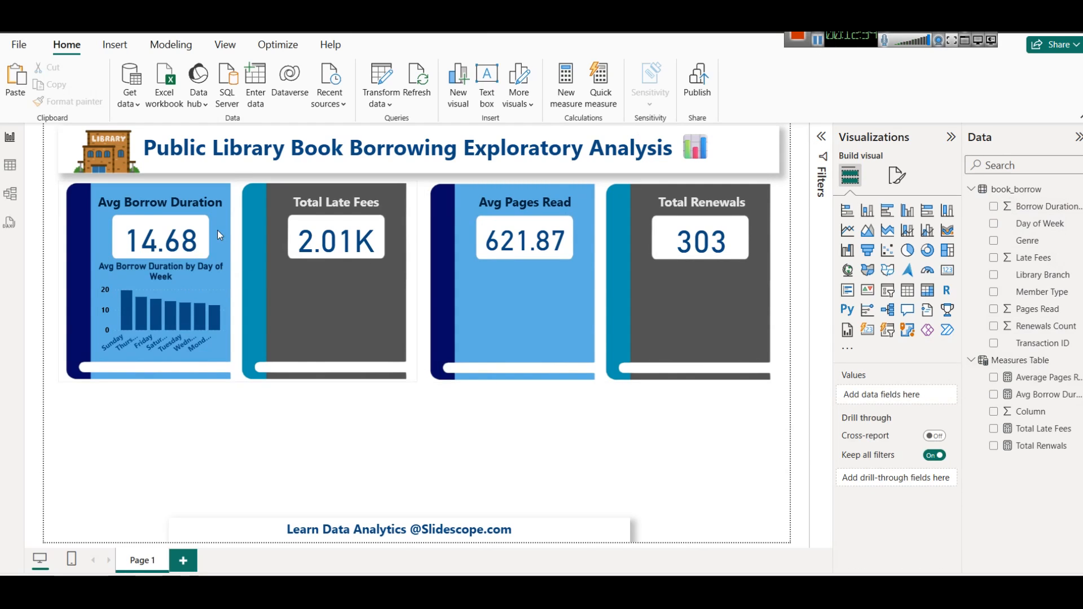
- Examine the chart's background effect, switching it for comparison, and its title formatting settings
left_click(194, 286)
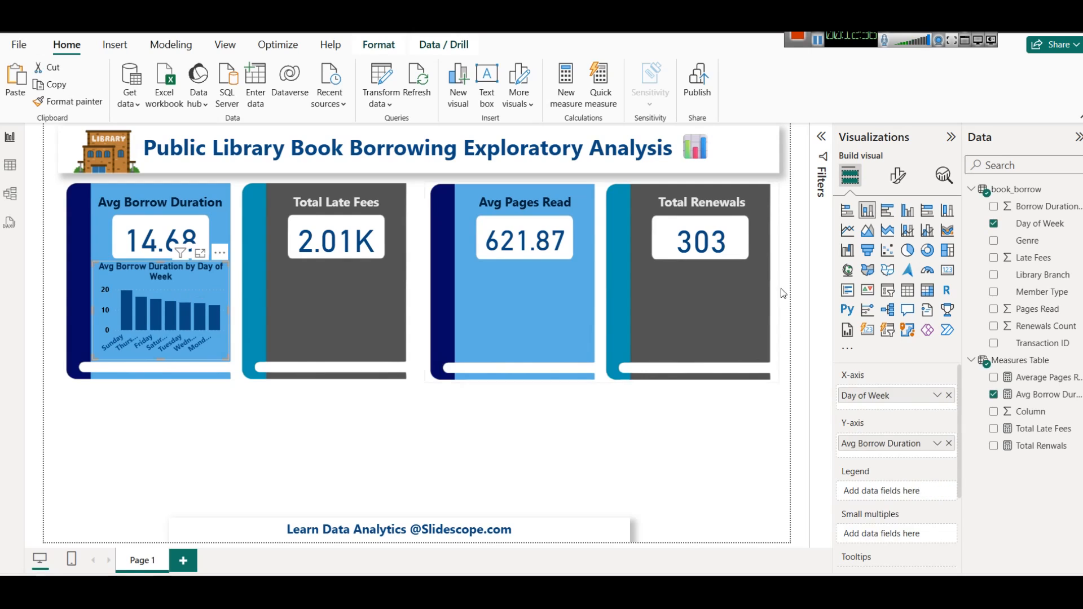
left_click(897, 175)
left_click(897, 239)
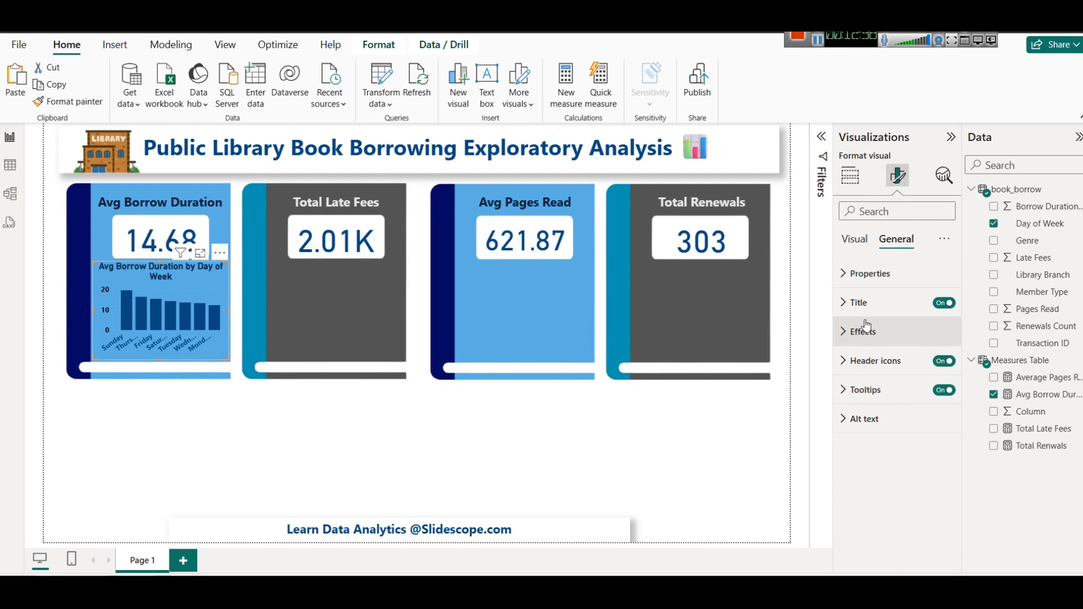
left_click(863, 331)
left_click(938, 365)
left_click(938, 366)
left_click(869, 303)
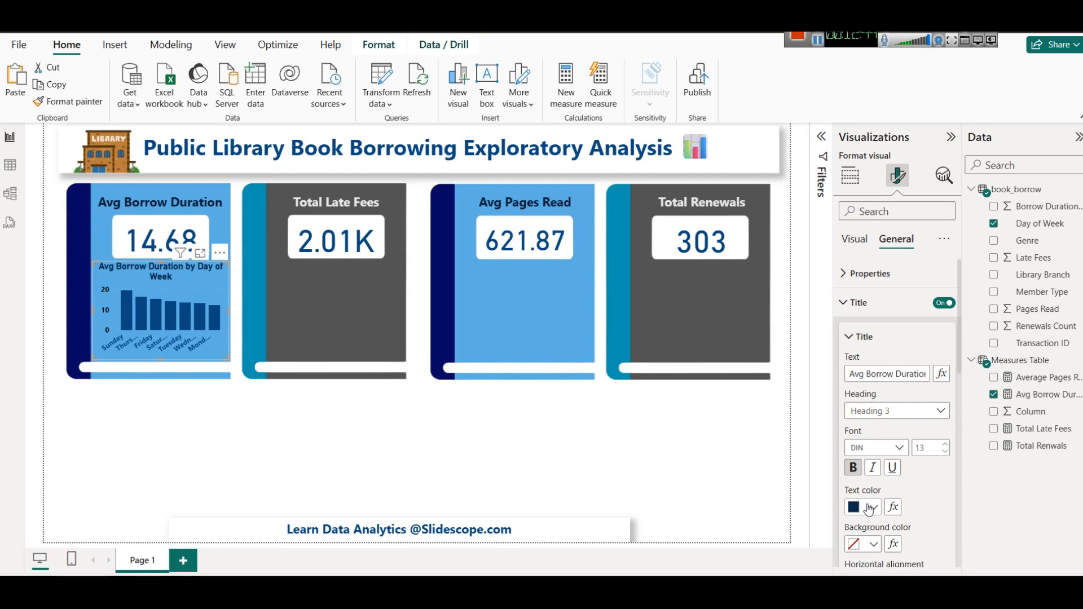
left_click(864, 303)
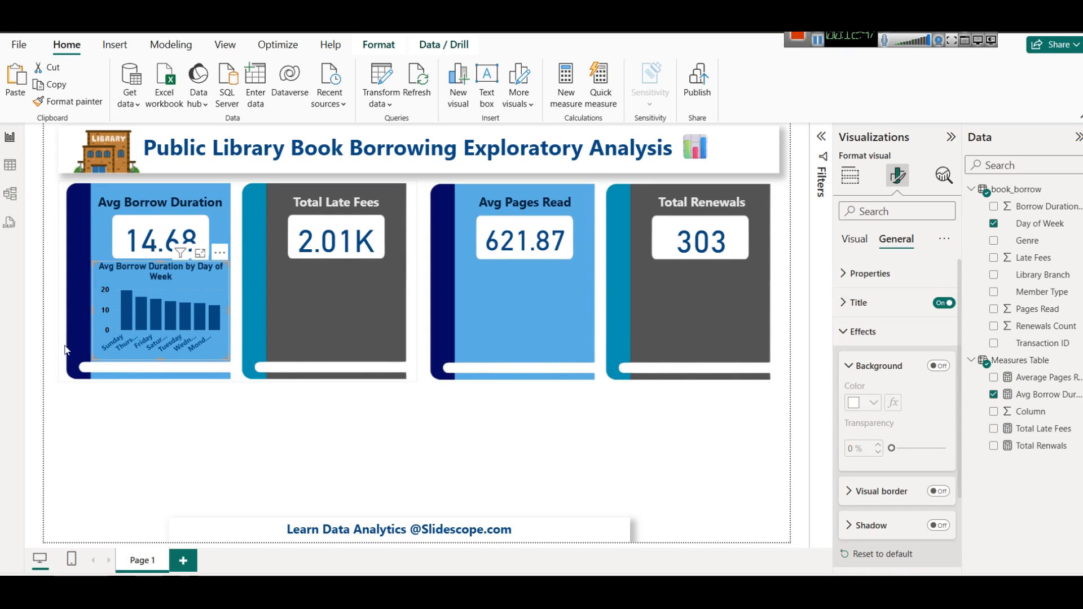
- Try black for the X-axis labels of the borrow duration chart and restore their dark blue color
left_click(854, 239)
left_click(861, 274)
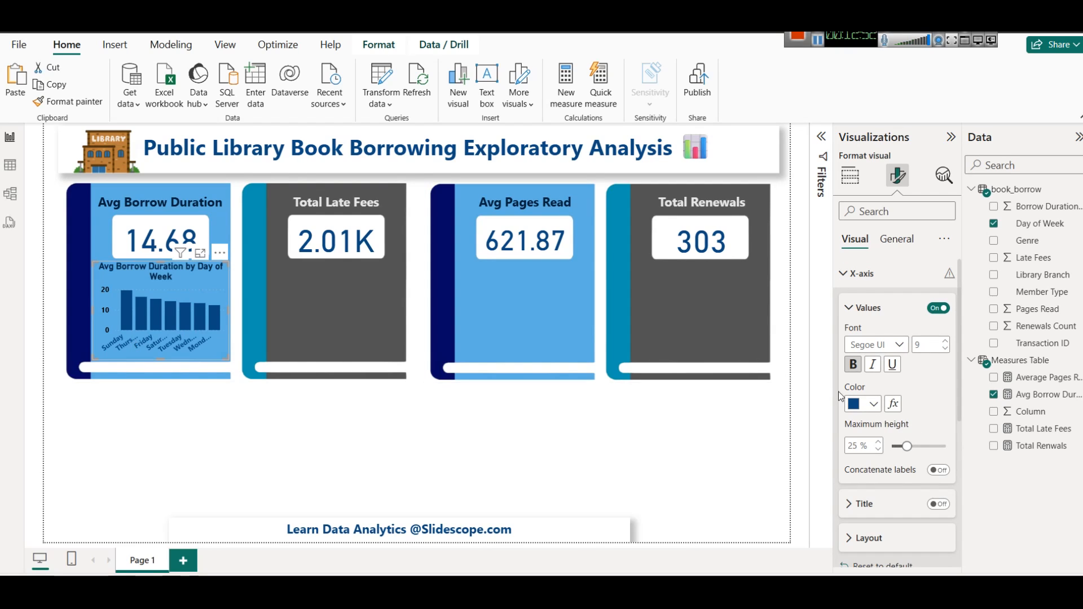
left_click(858, 404)
left_click(883, 290)
left_click(874, 404)
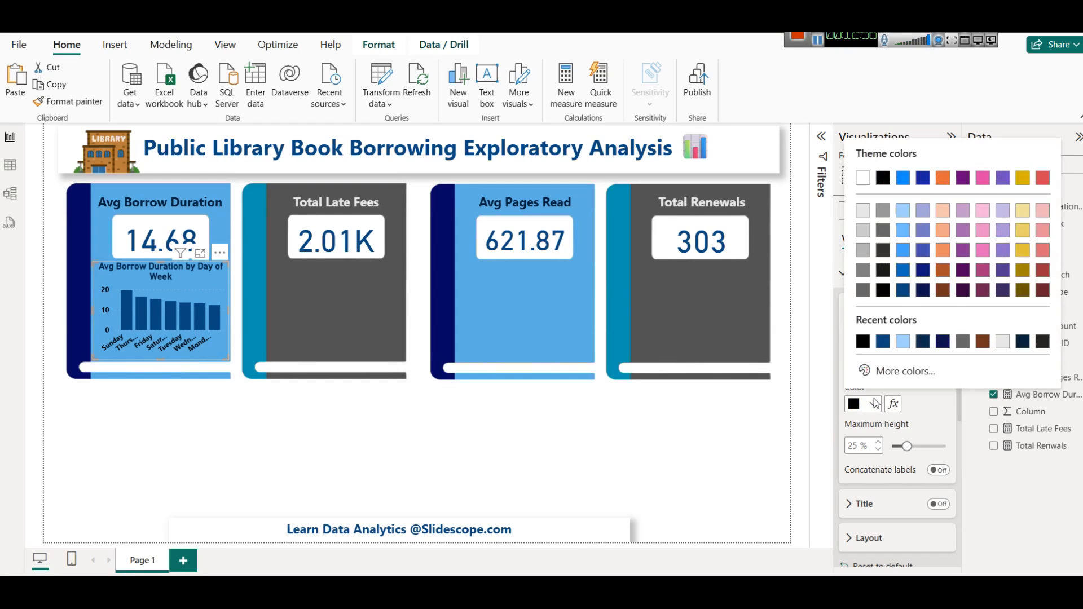
left_click(883, 342)
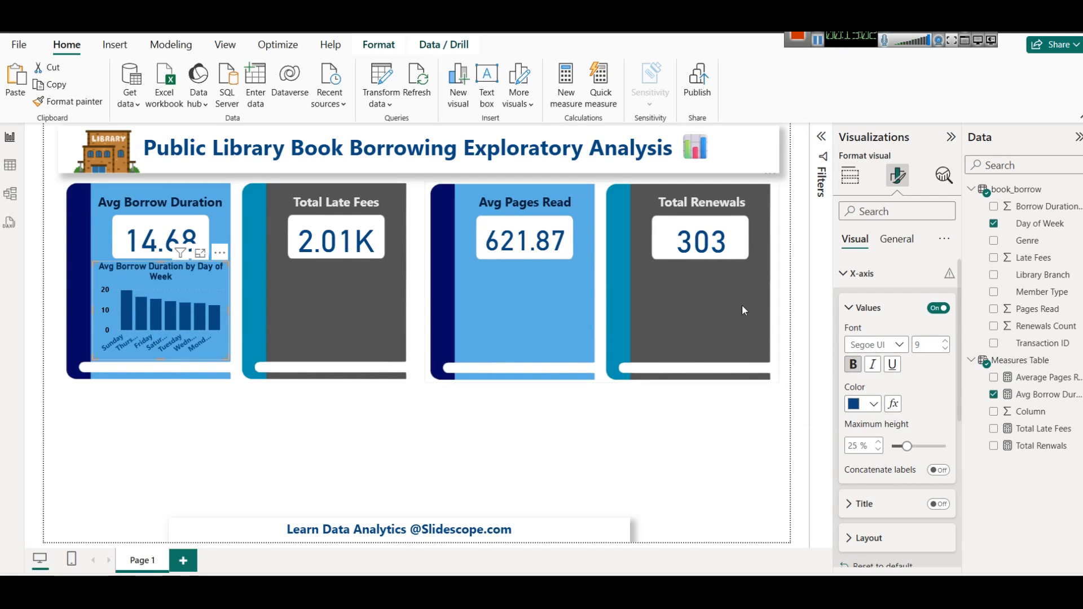
- Set the color of the borrow duration chart's Y-axis values to dark blue
left_click(859, 309)
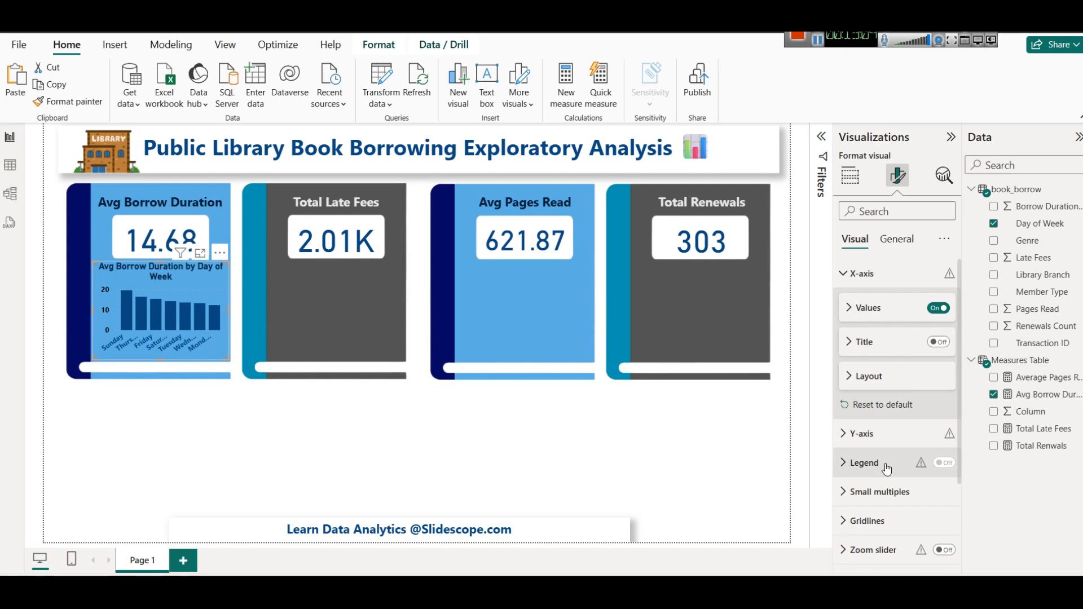
left_click(863, 434)
scroll(886, 457, "down", 3)
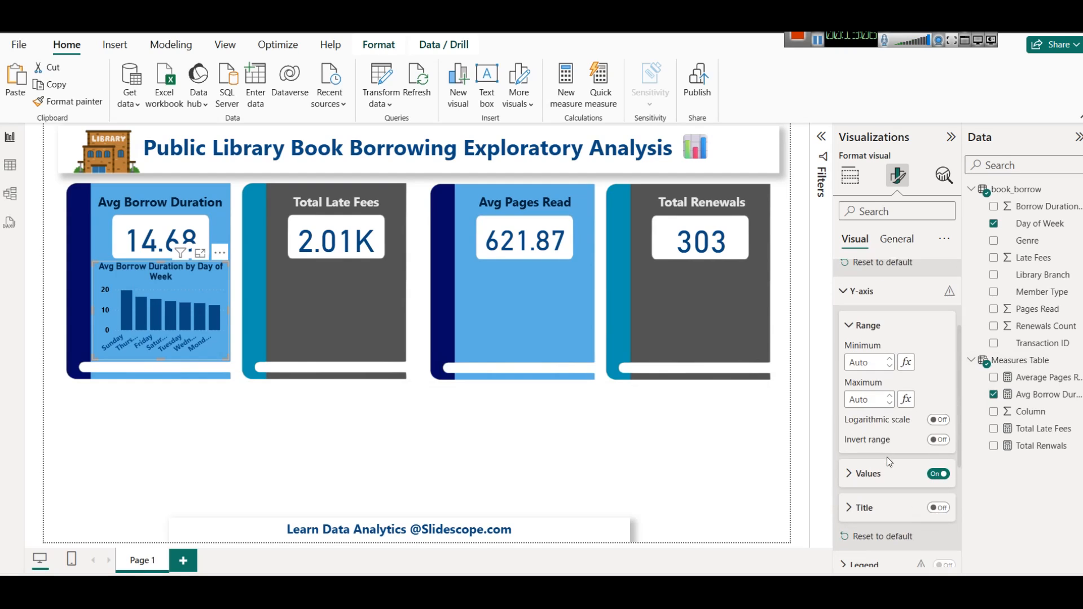
left_click(946, 513)
left_click(945, 512)
left_click(868, 474)
scroll(879, 483, "down", 2)
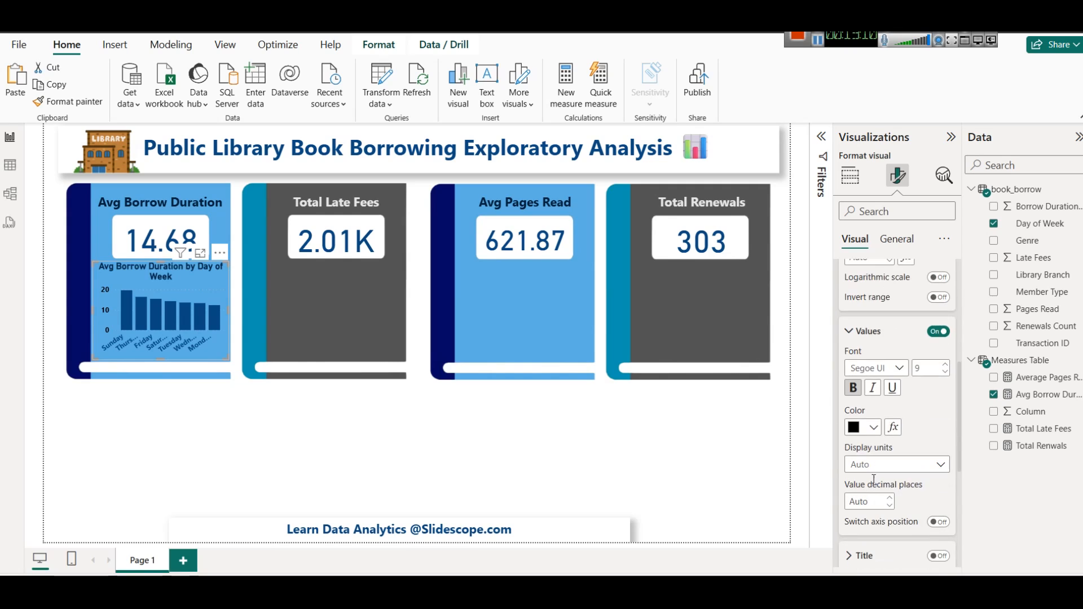
left_click(873, 427)
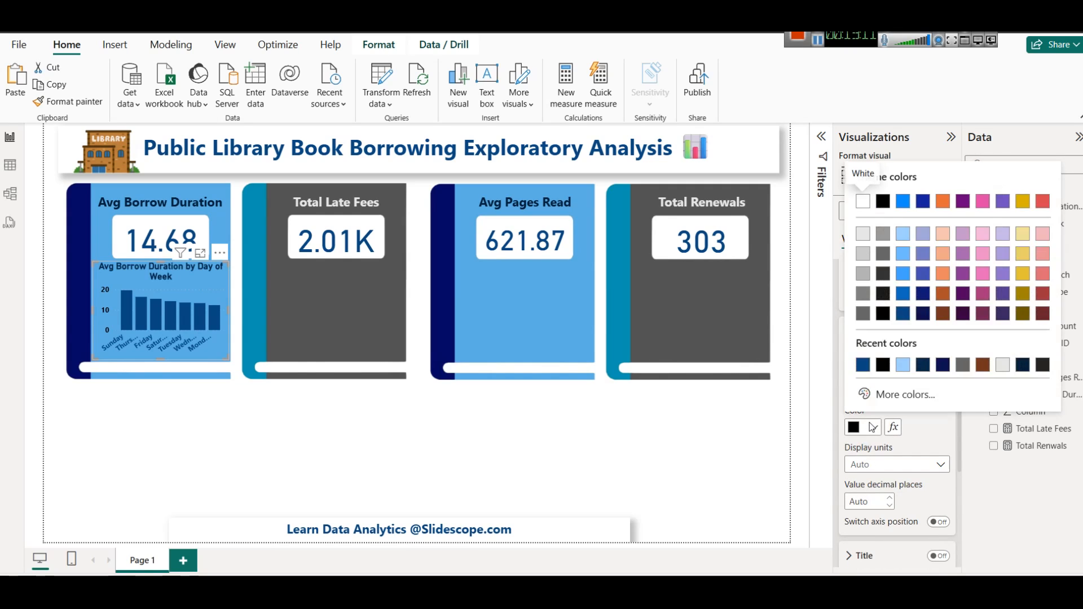
left_click(864, 366)
left_click(197, 404)
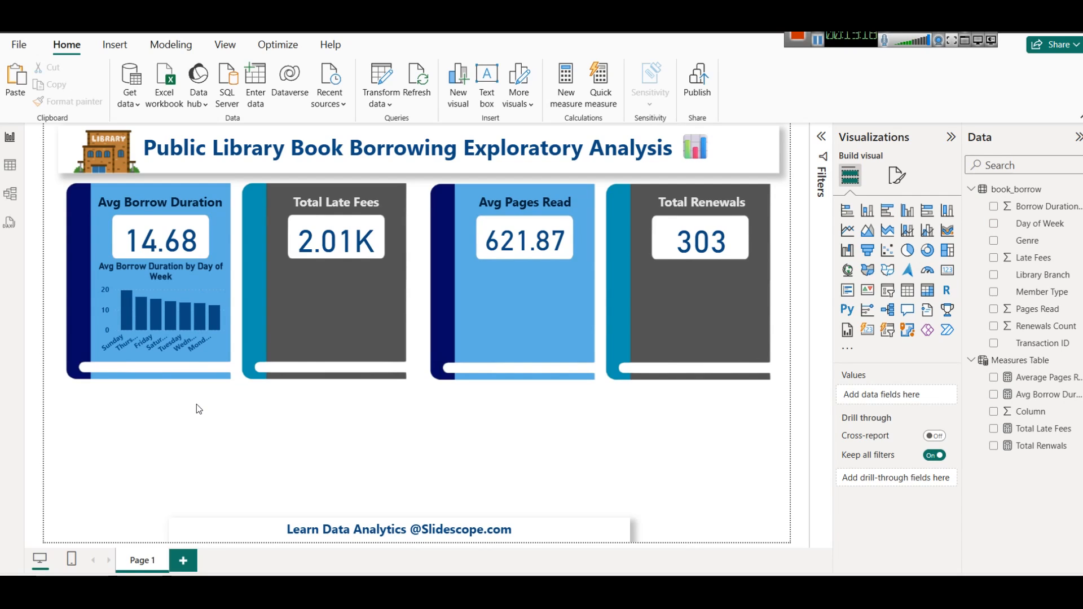
- Place a copy of the chart in the Total Late Fees book and replace its Y-axis measure with Total Late Fees
left_click(153, 269)
left_click_drag(152, 270, 329, 280)
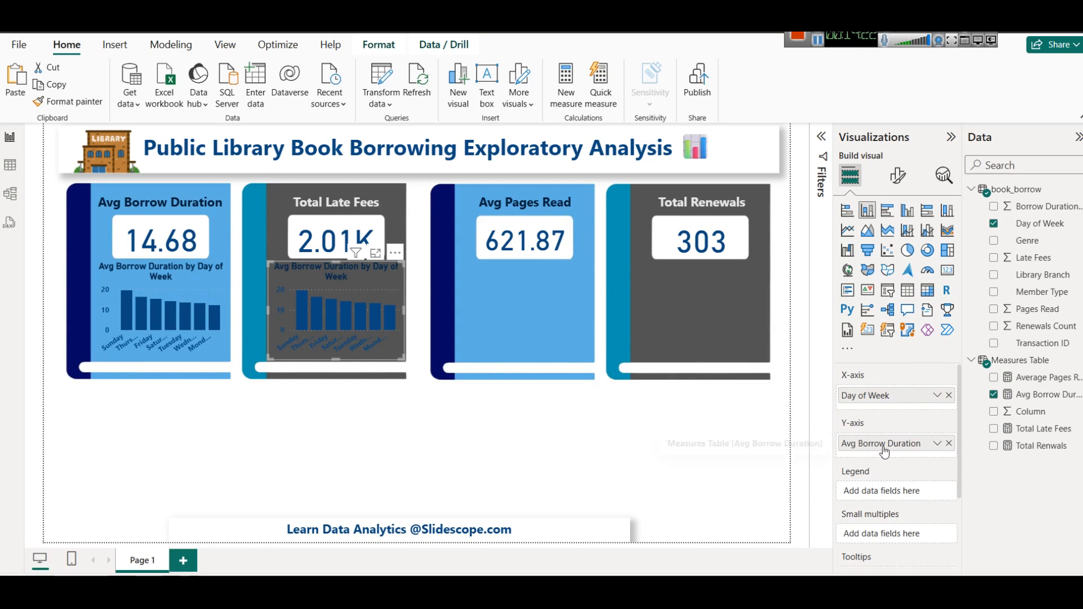
left_click(949, 444)
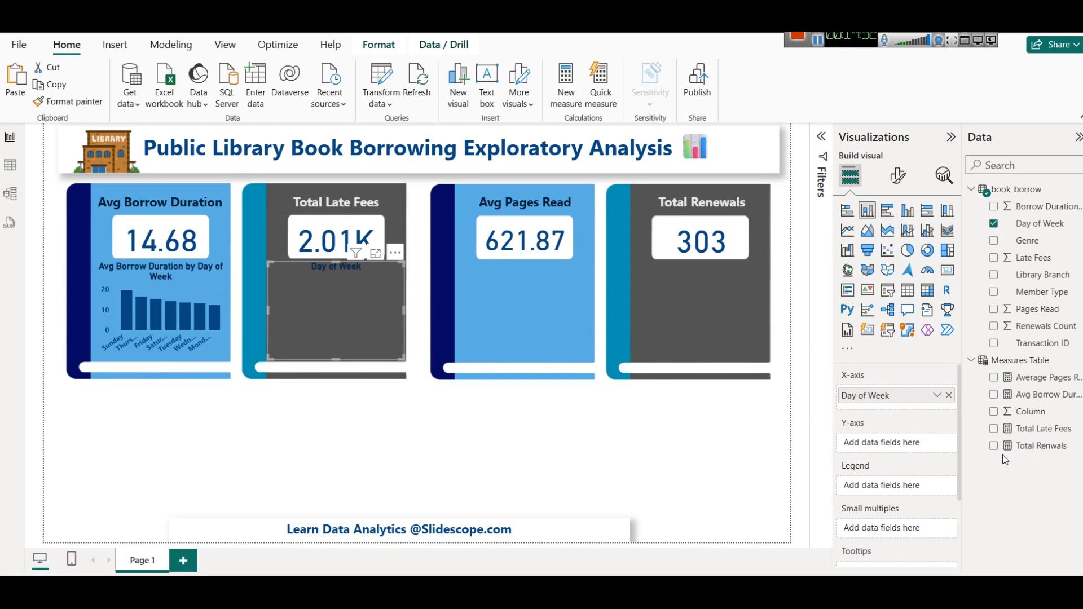
left_click_drag(1041, 438, 886, 443)
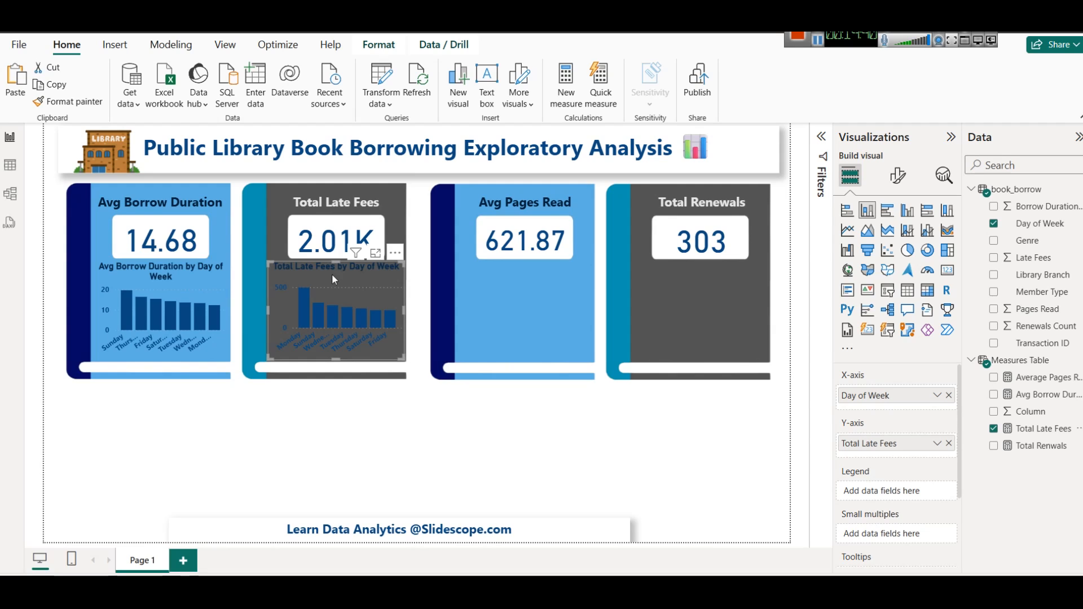
- Set the column color of the Total Late Fees by Day of Week chart to light blue
left_click(898, 176)
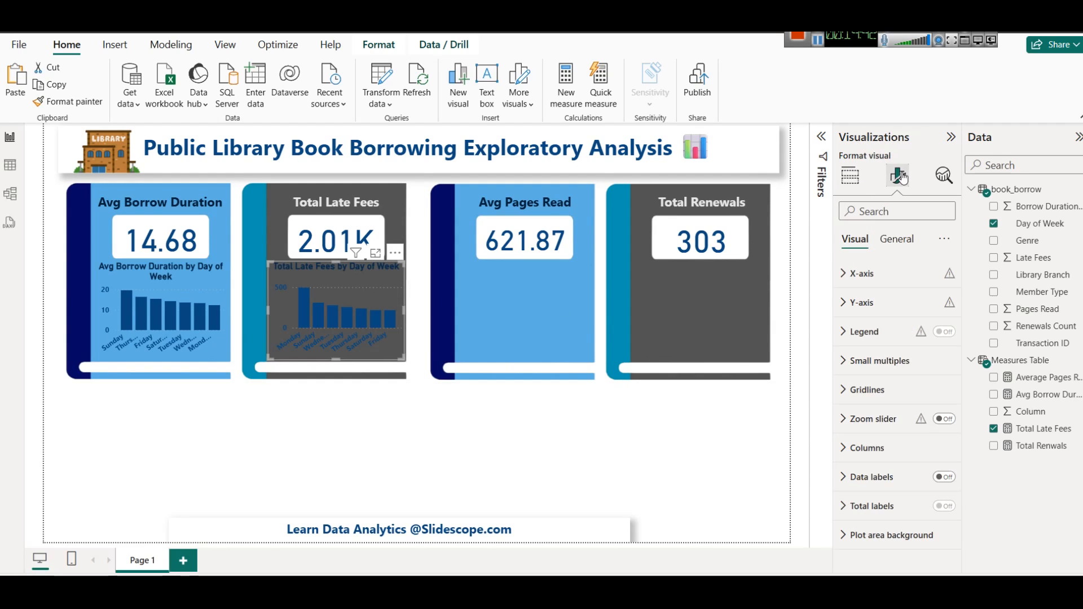
left_click(866, 448)
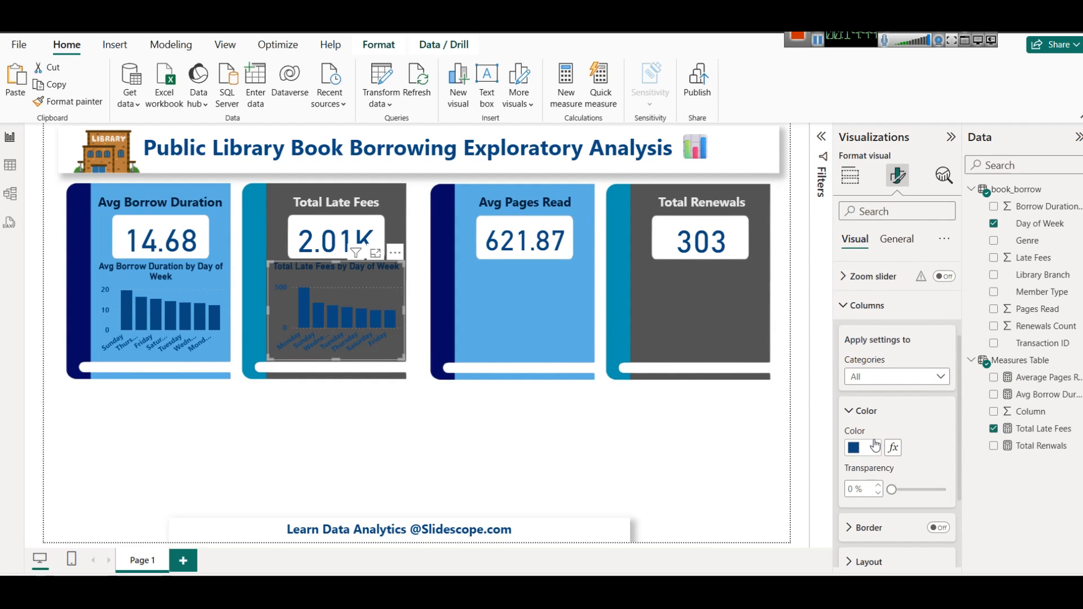
left_click(873, 447)
left_click(898, 254)
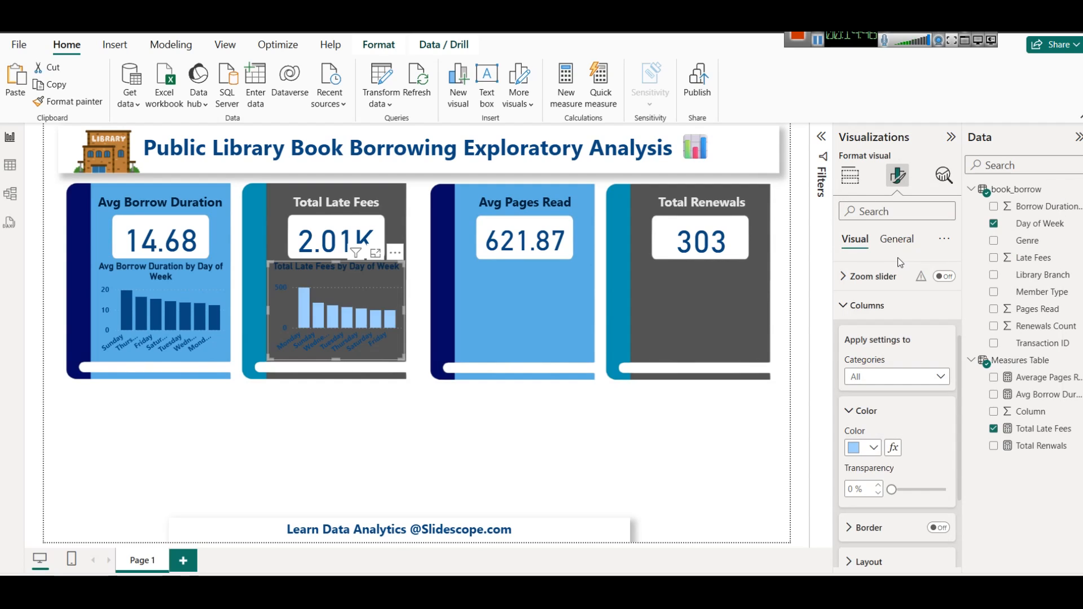
- Set the title text color of the Total Late Fees by Day of Week chart to light blue
left_click(896, 239)
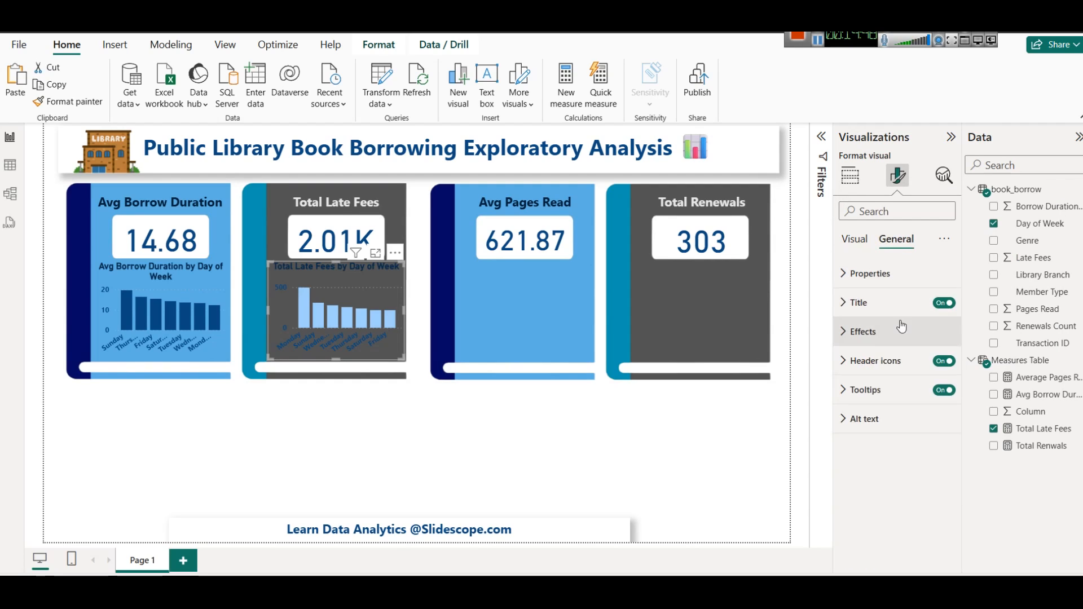
left_click(881, 308)
left_click(873, 507)
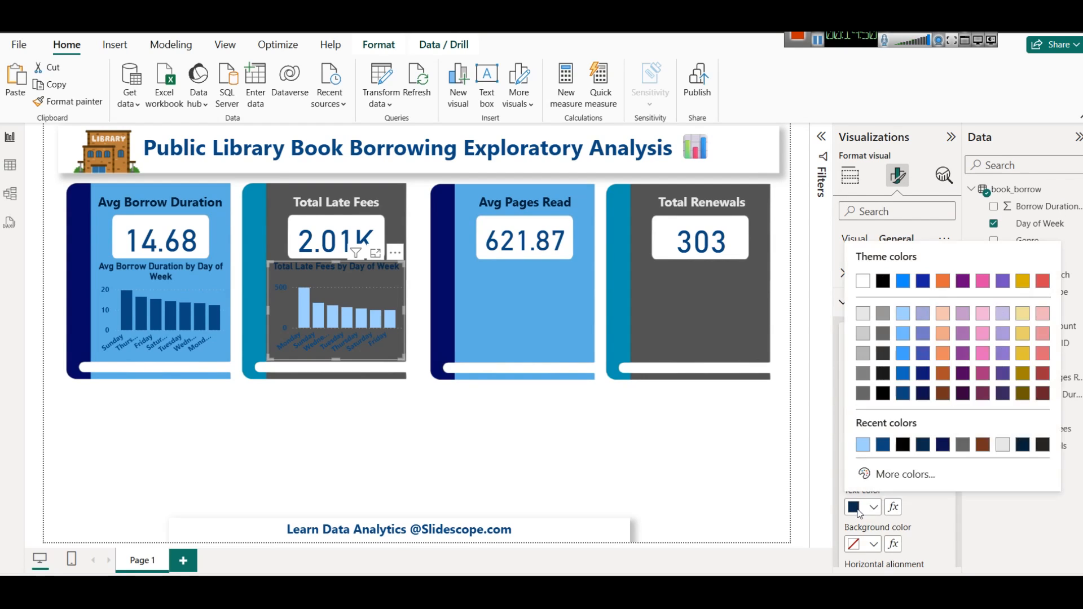
left_click(906, 320)
scroll(897, 338, "down", 3)
scroll(896, 339, "up", 3)
left_click(858, 305)
- Set the color of the Total Late Fees chart's Y-axis values to light blue
left_click(855, 239)
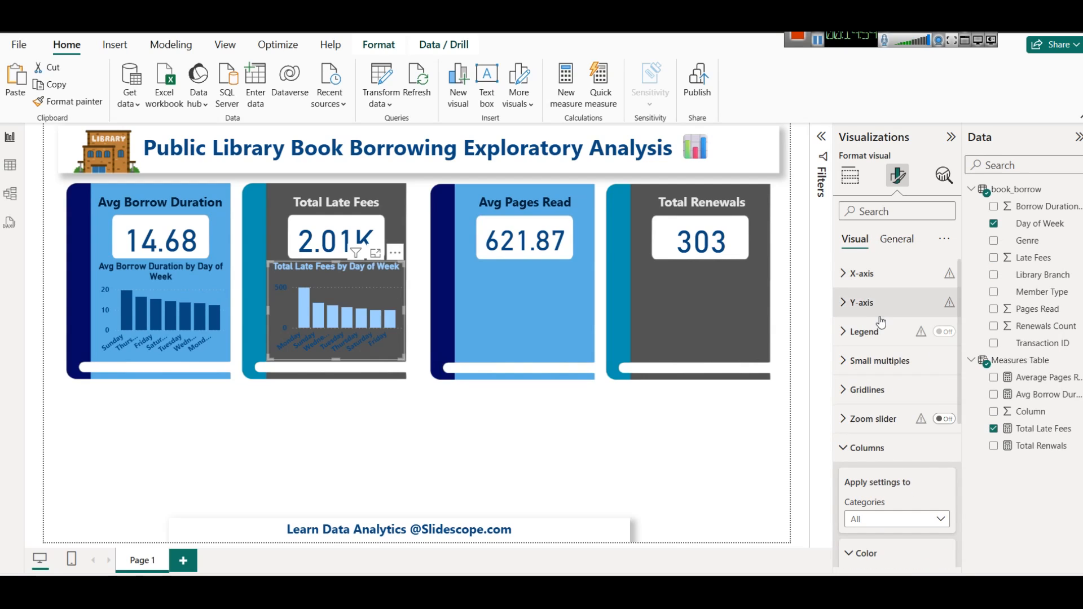
left_click(861, 302)
scroll(903, 456, "down", 2)
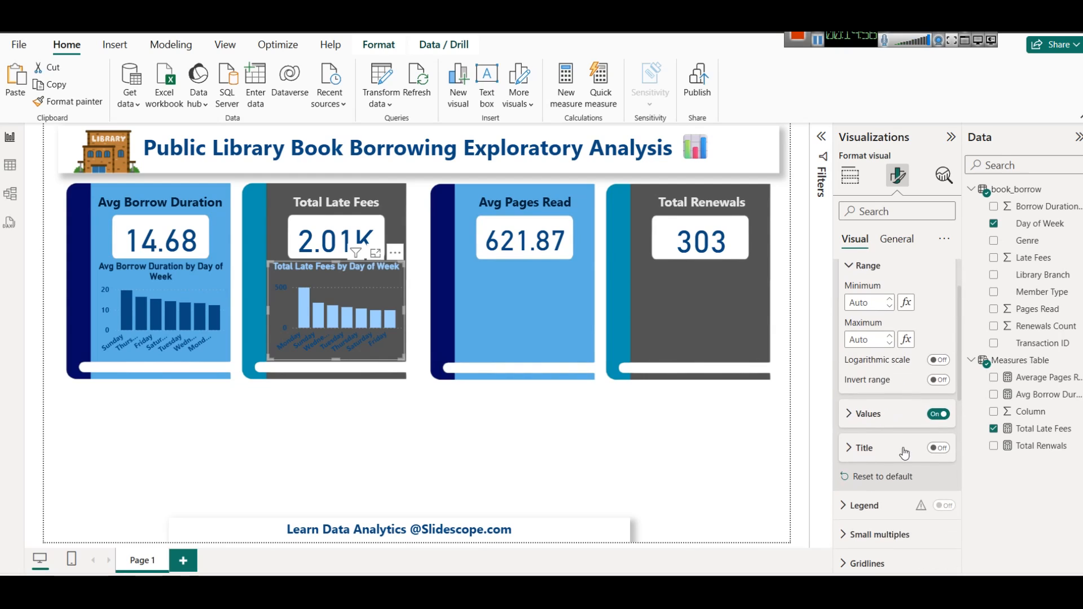
left_click(872, 425)
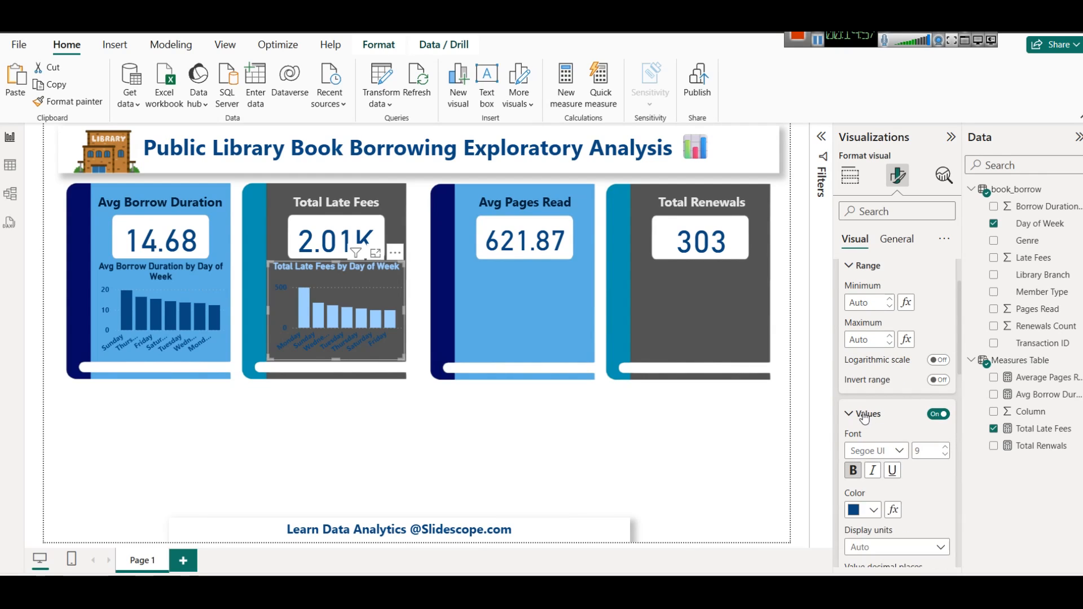
left_click(870, 509)
left_click(903, 326)
scroll(874, 299, "up", 2)
right_click(862, 315)
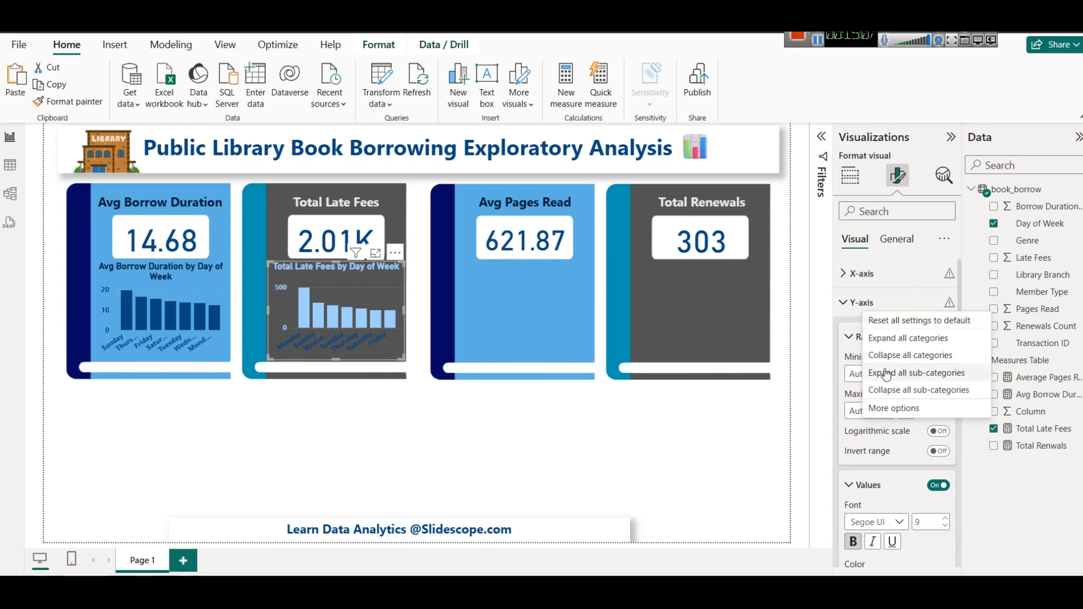
left_click(851, 305)
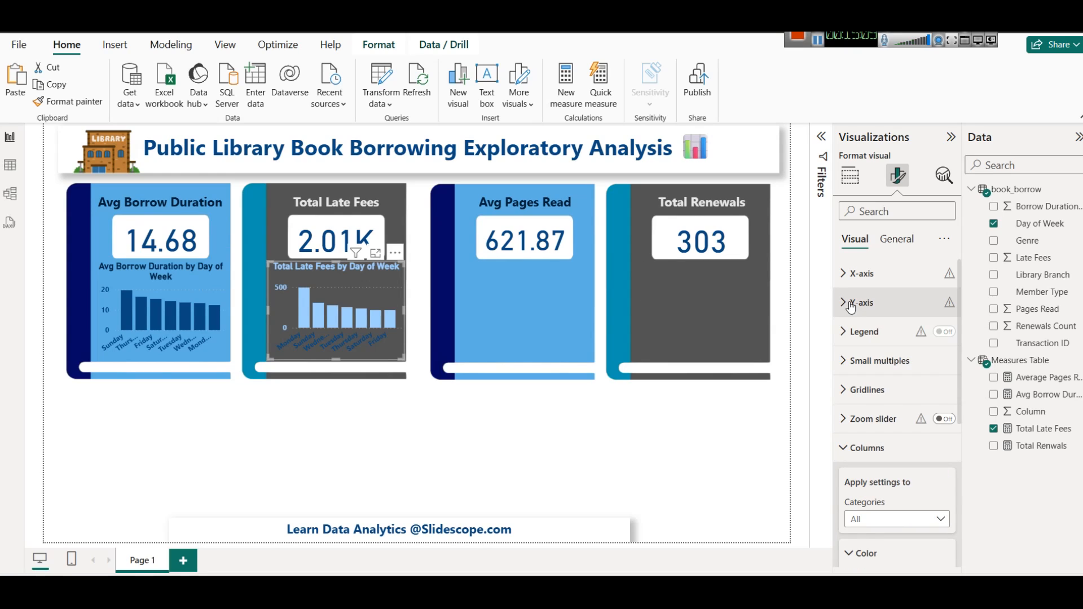